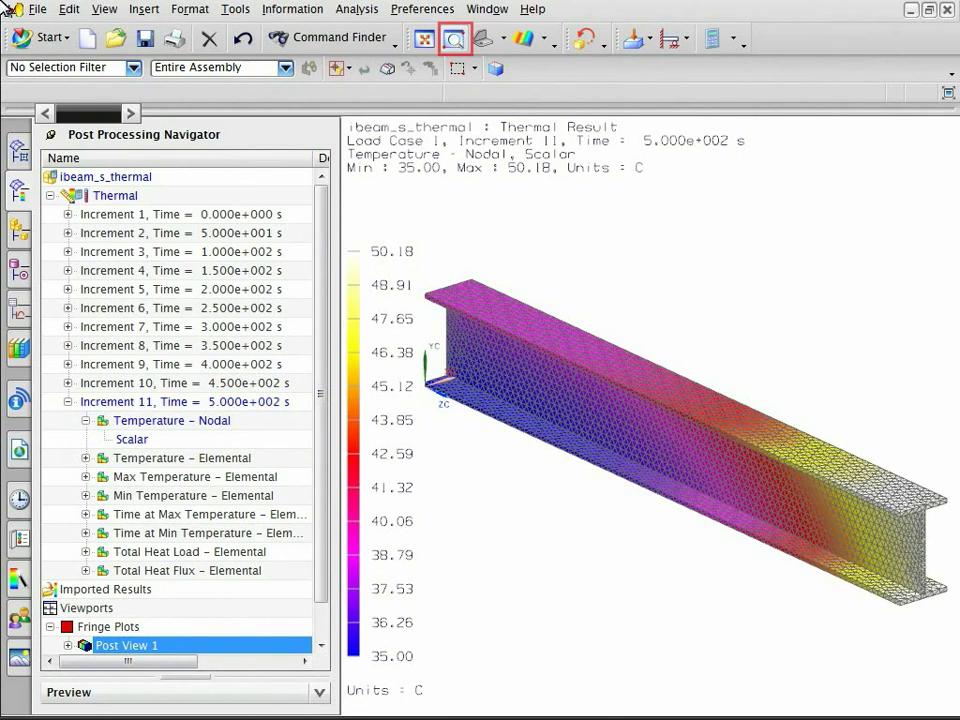
- Box-zoom onto the hot far end of the I-beam in the thermal temperature plot
left_click(455, 41)
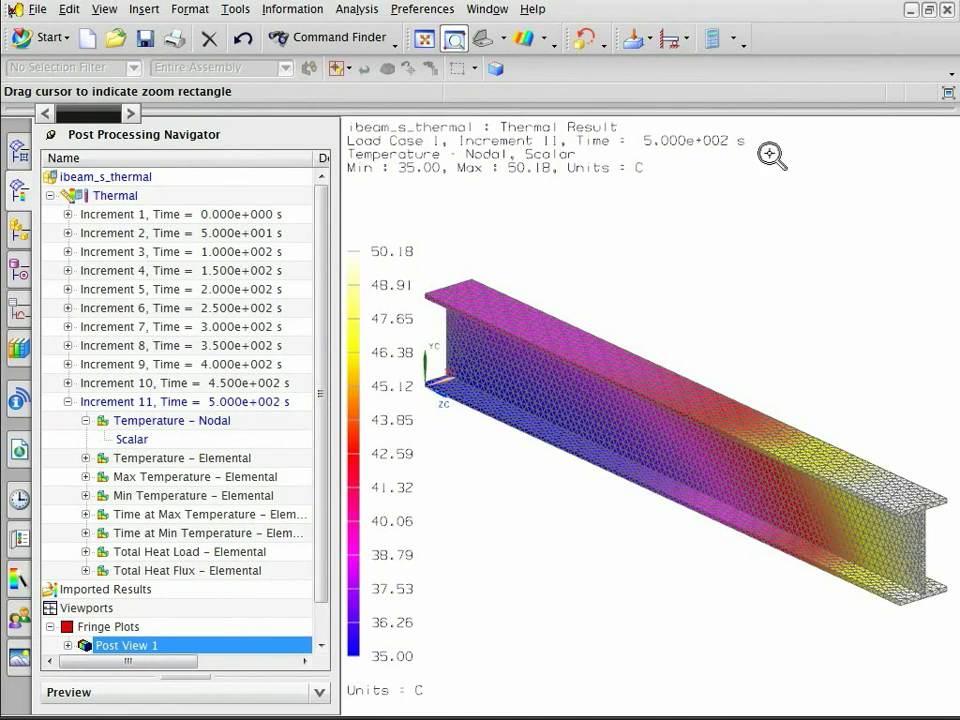
left_click_drag(838, 384, 945, 639)
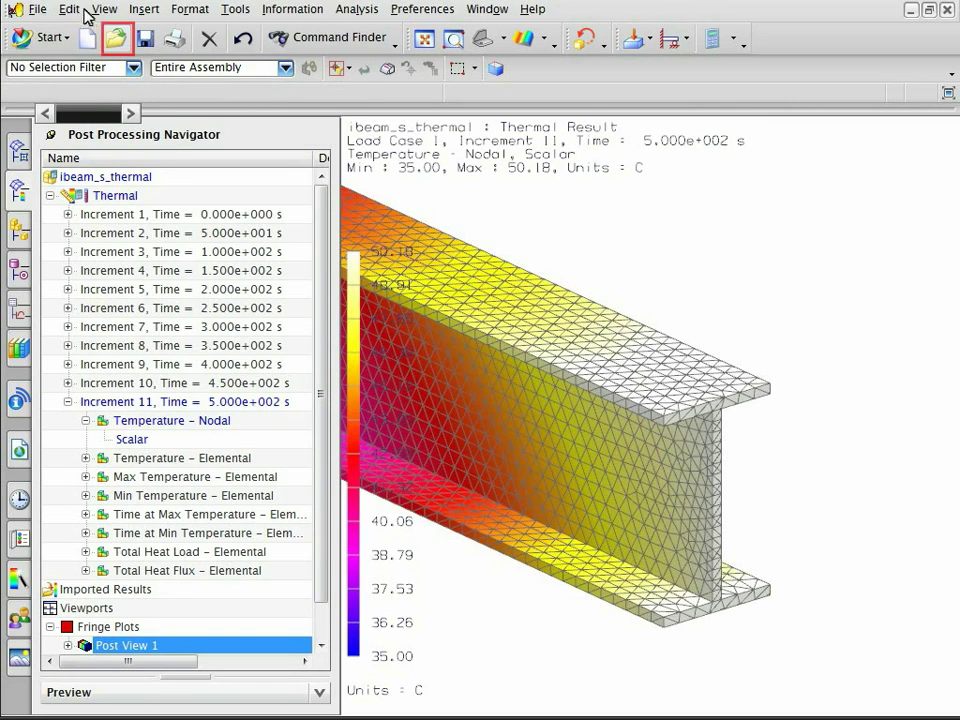
- Open the ibeam_s_structural simulation file
left_click(118, 47)
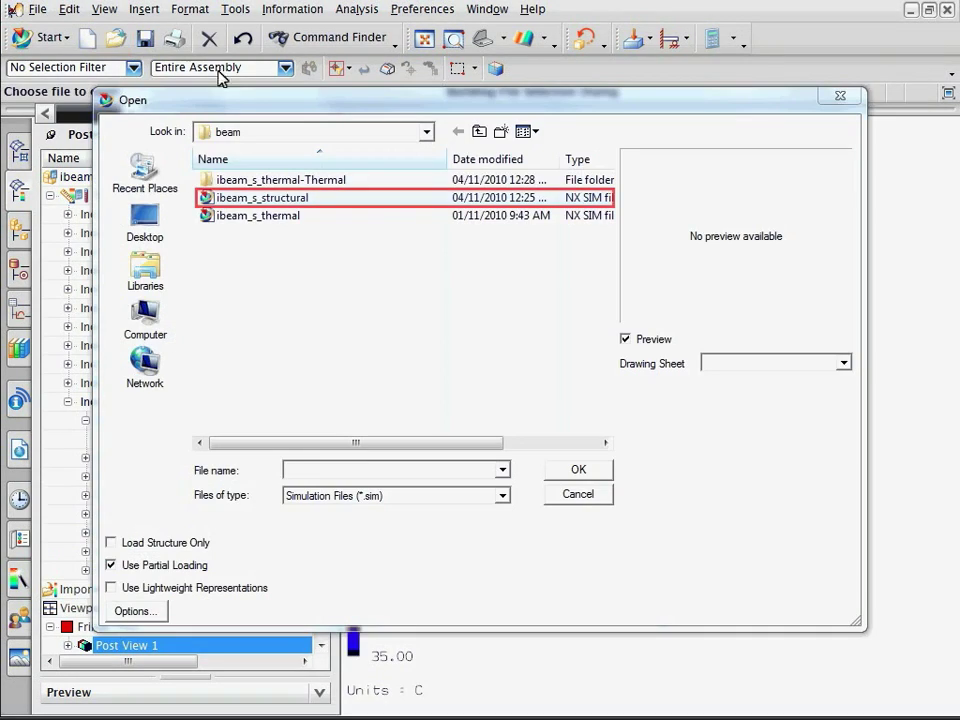
left_click(266, 198)
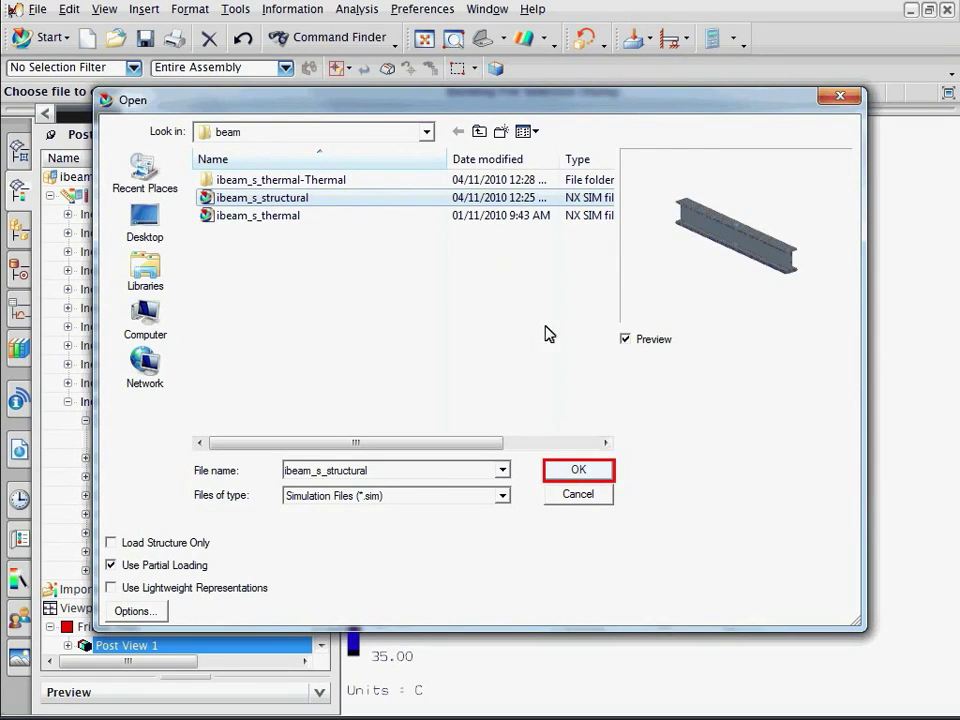
left_click(575, 472)
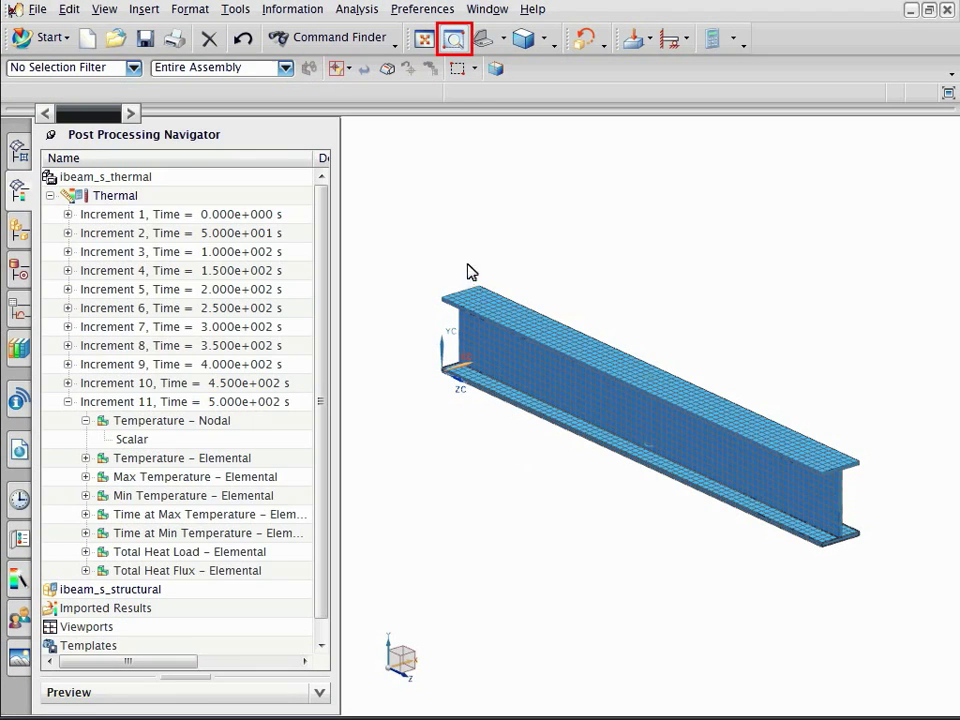
- Zoom into the structural beam's far end, then fit the whole meshed I-beam in view
left_click(454, 39)
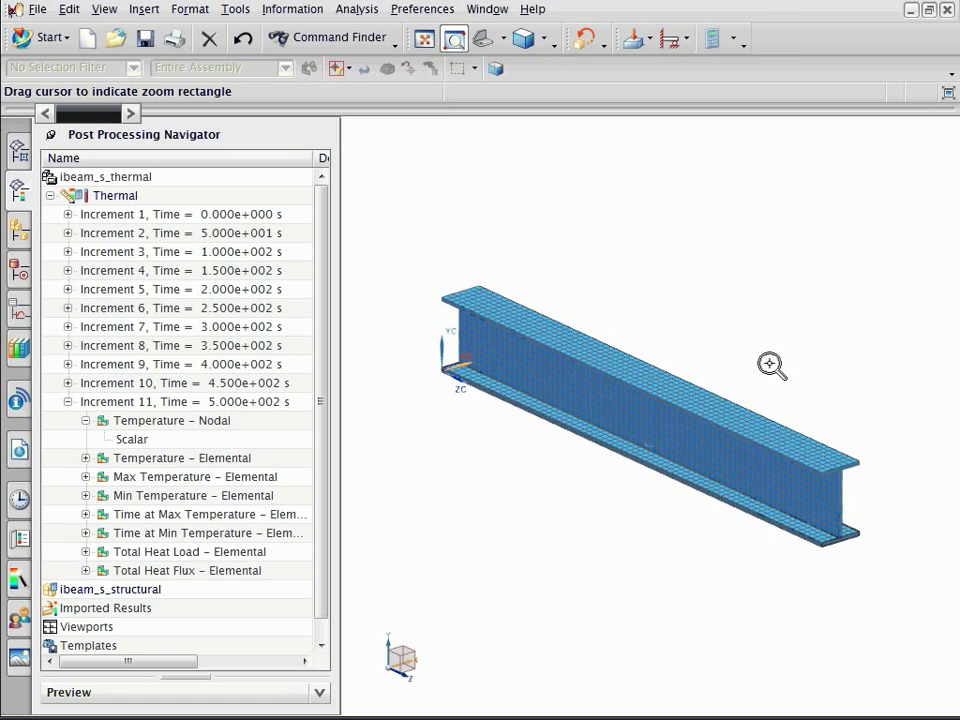
left_click_drag(770, 383, 898, 608)
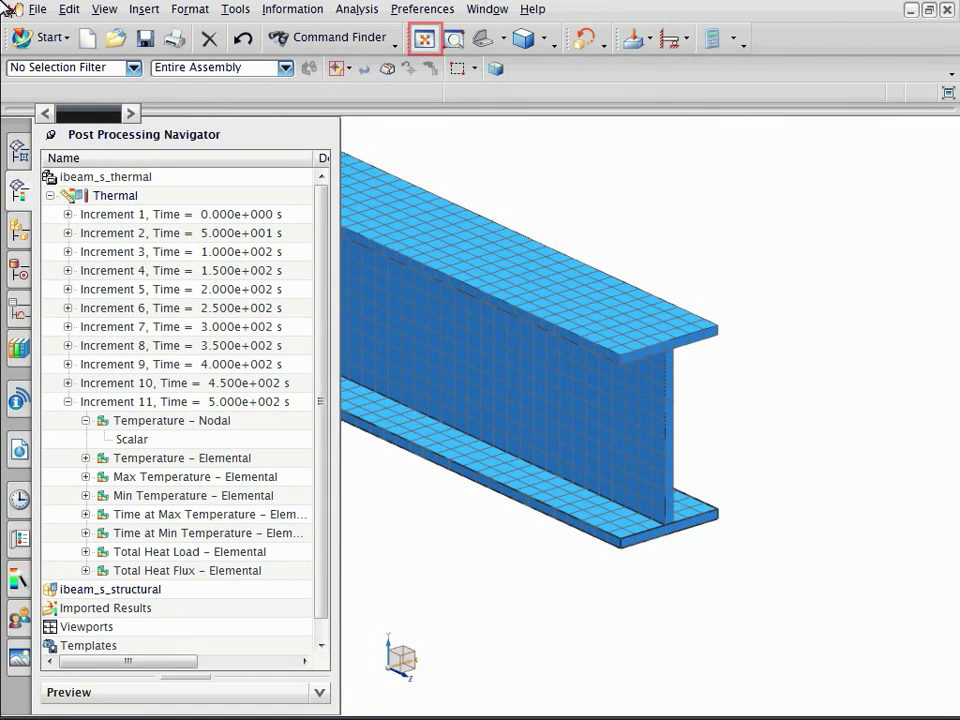
left_click(422, 42)
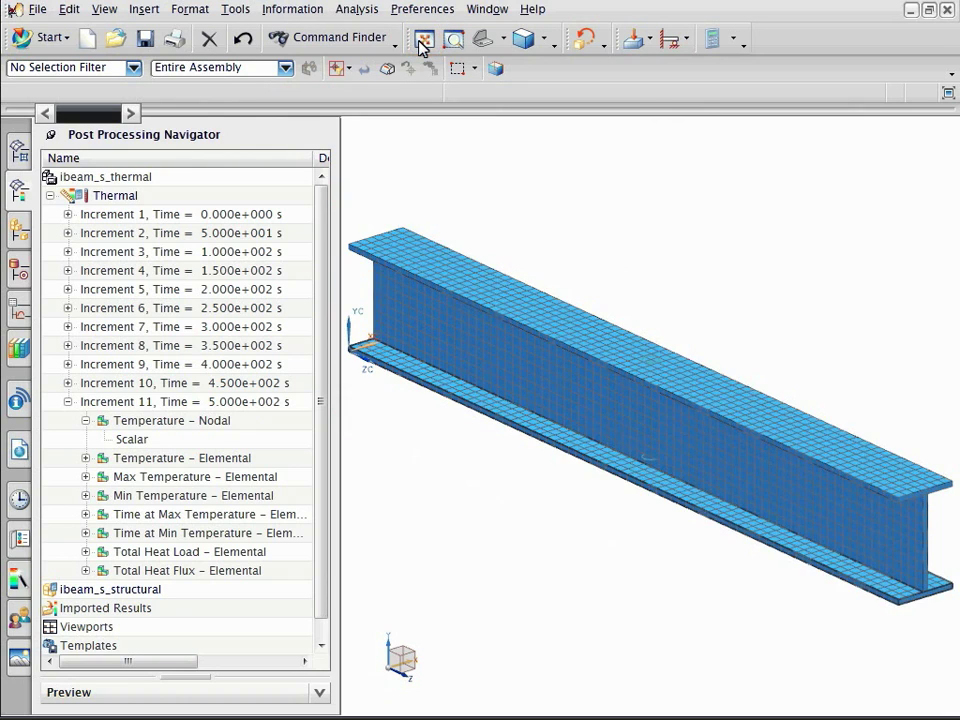
- Create a new solution on the structural .sim using the NX THERMAL / FLOW solver and Mapping analysis
left_click(18, 152)
right_click(120, 181)
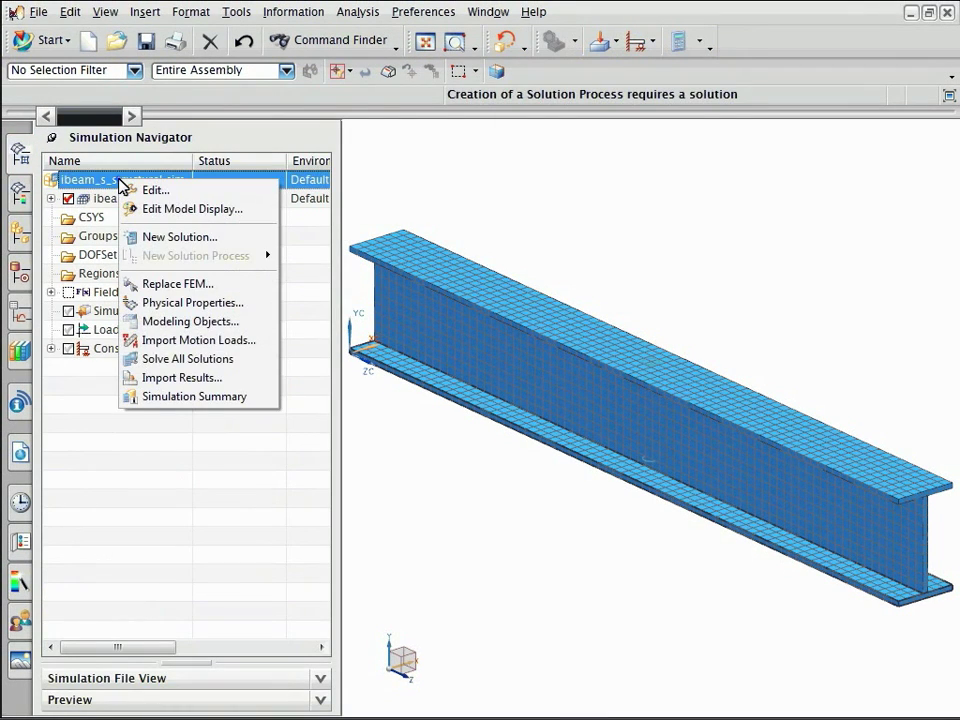
left_click(163, 239)
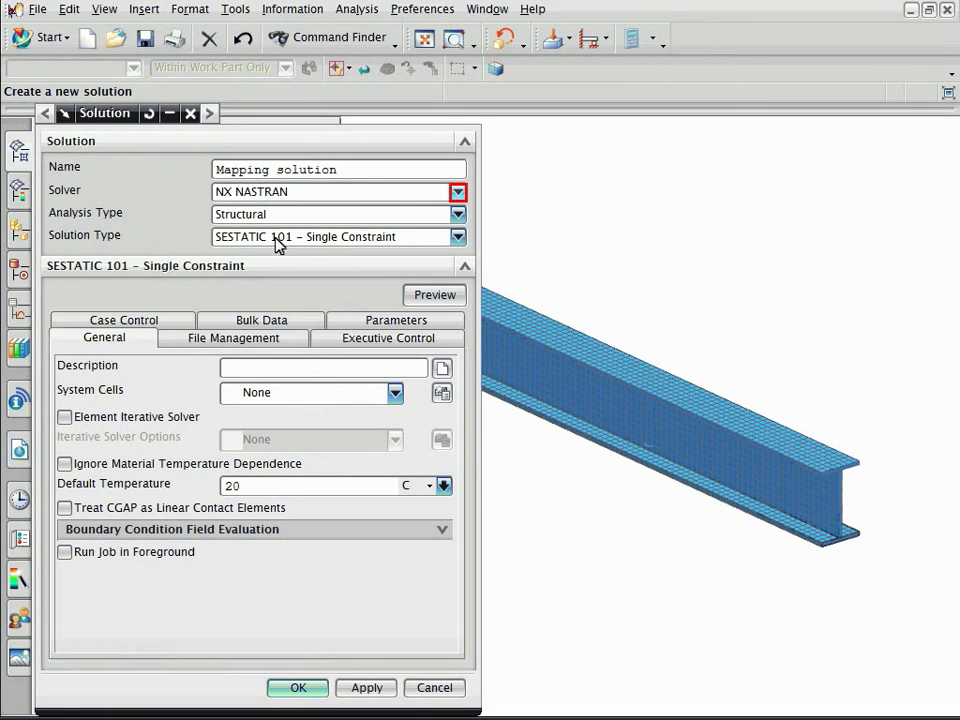
left_click(457, 193)
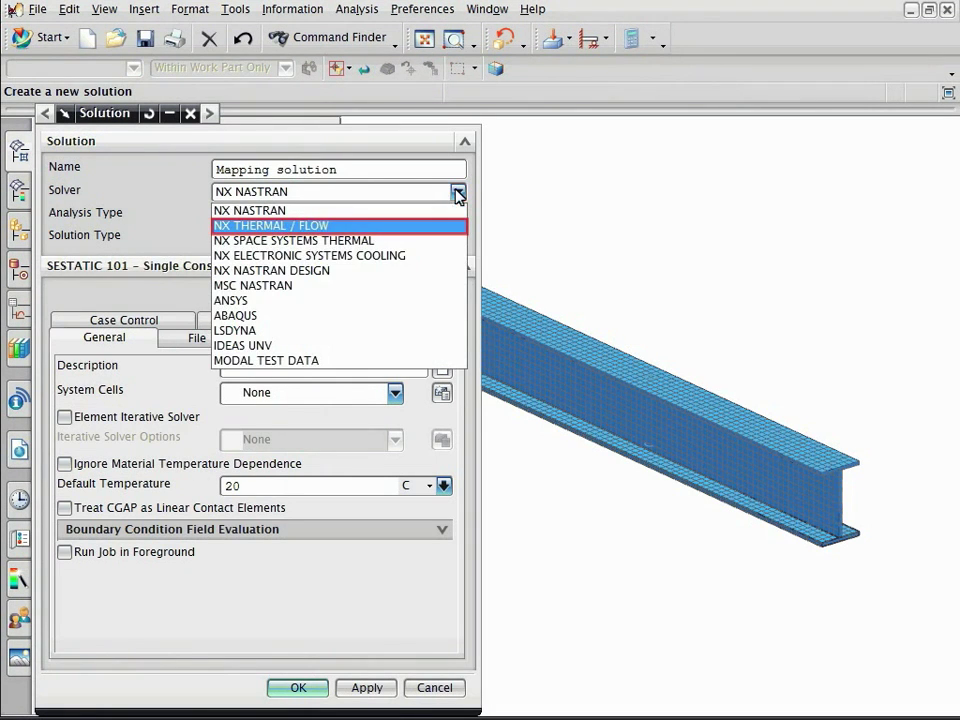
left_click(322, 221)
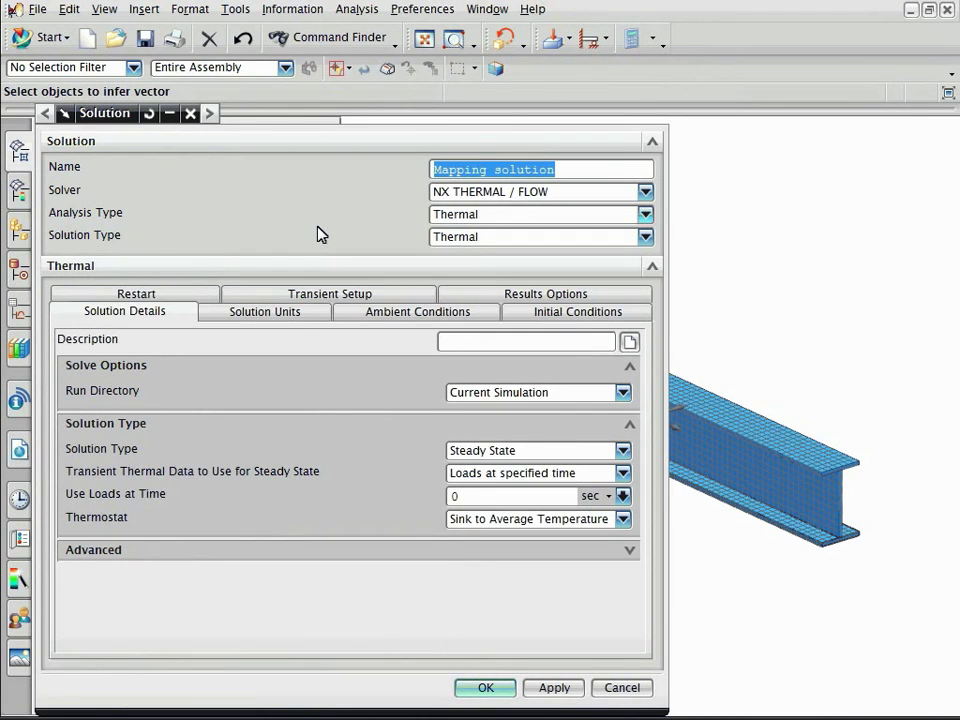
left_click(645, 217)
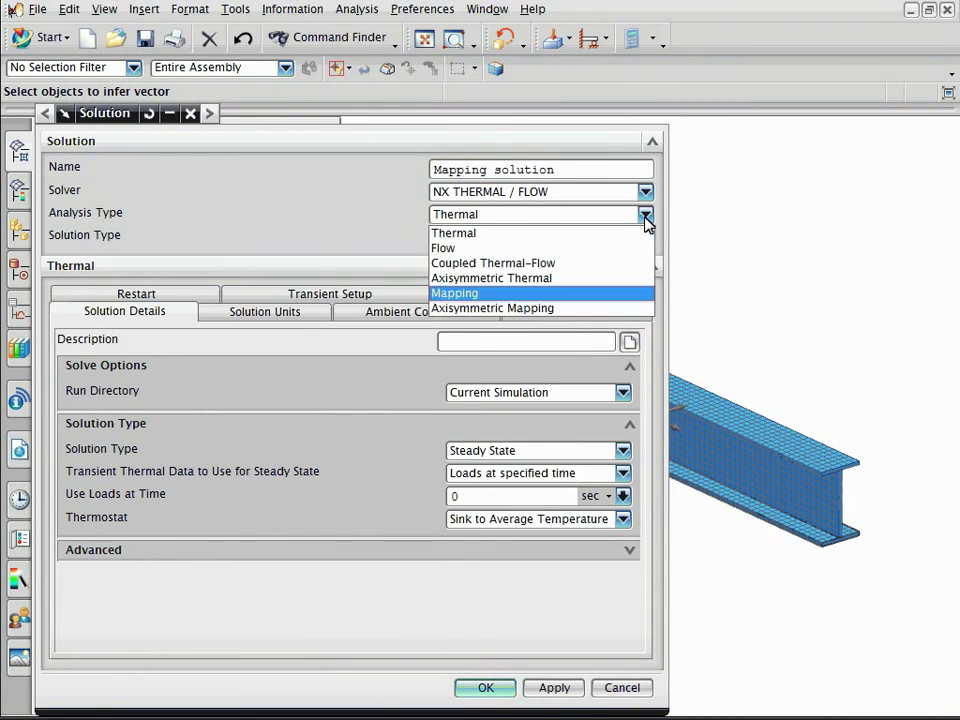
left_click(474, 296)
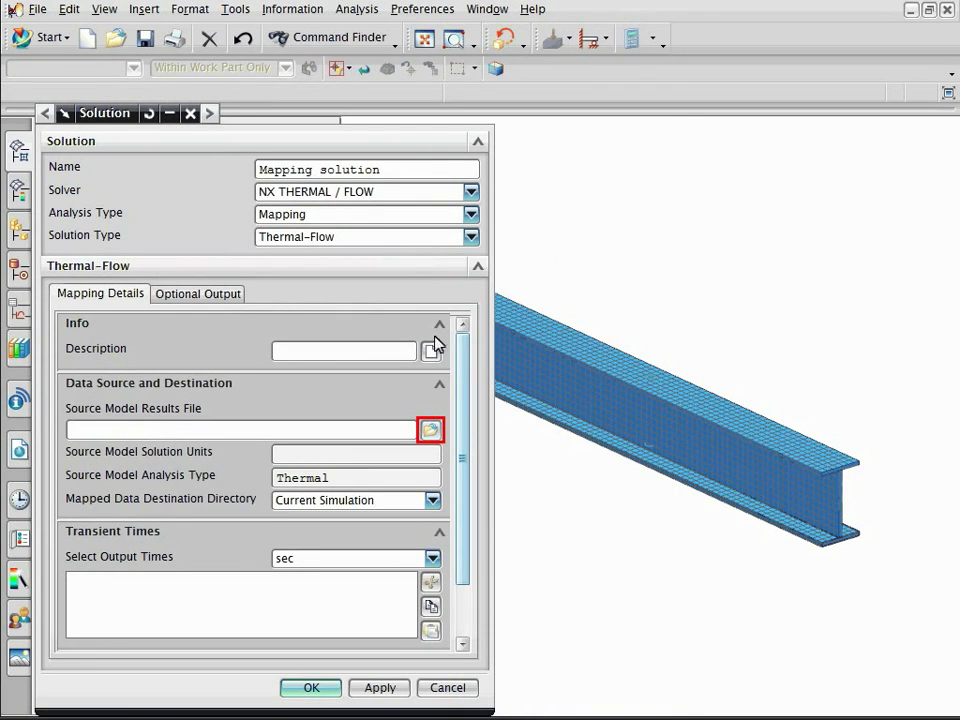
- Set ibeam_s_thermal-Thermal.bun as the source results file and enter output time 500
left_click(430, 430)
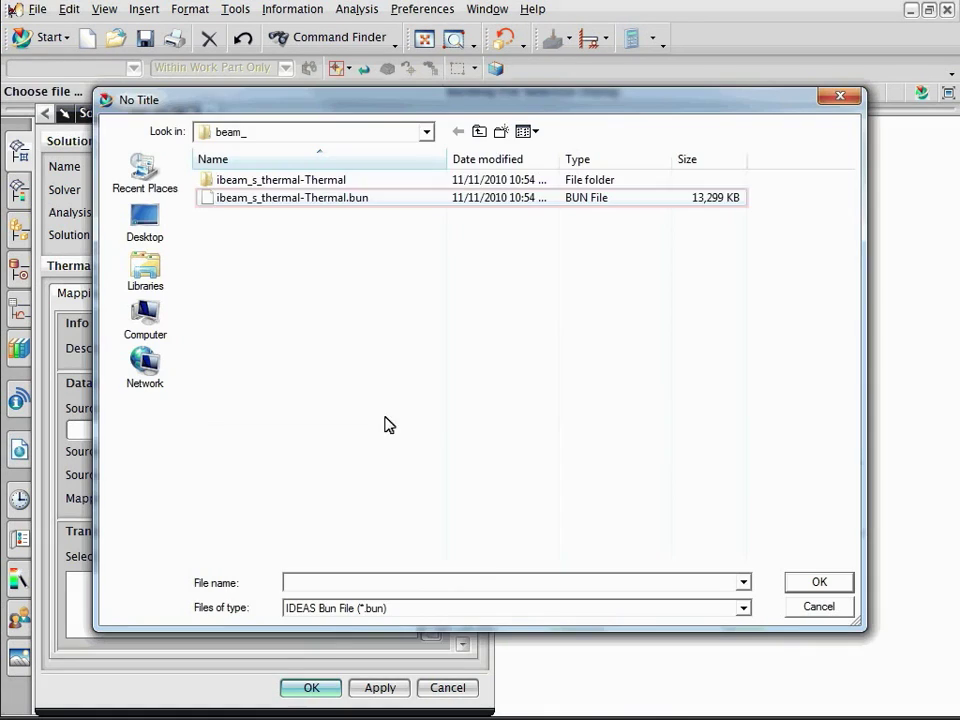
left_click(307, 200)
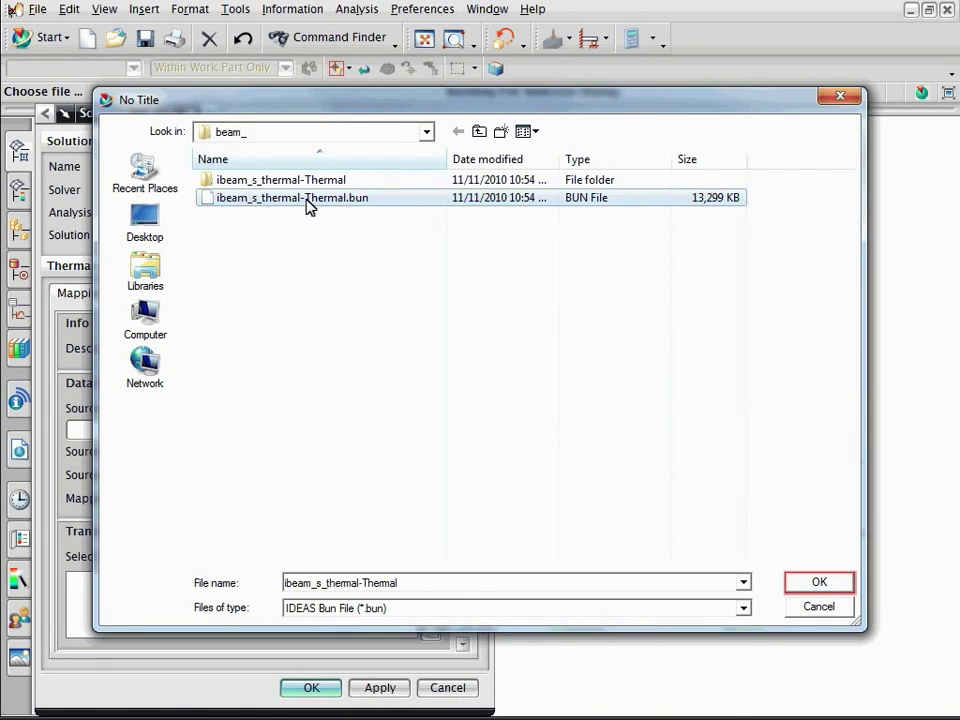
left_click(815, 580)
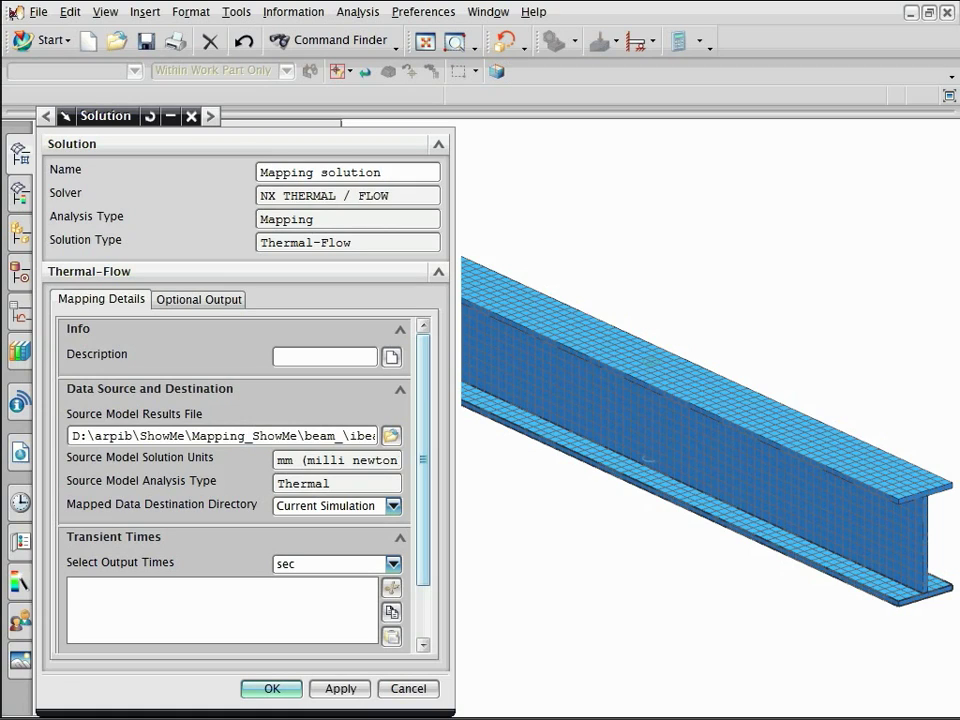
type("500")
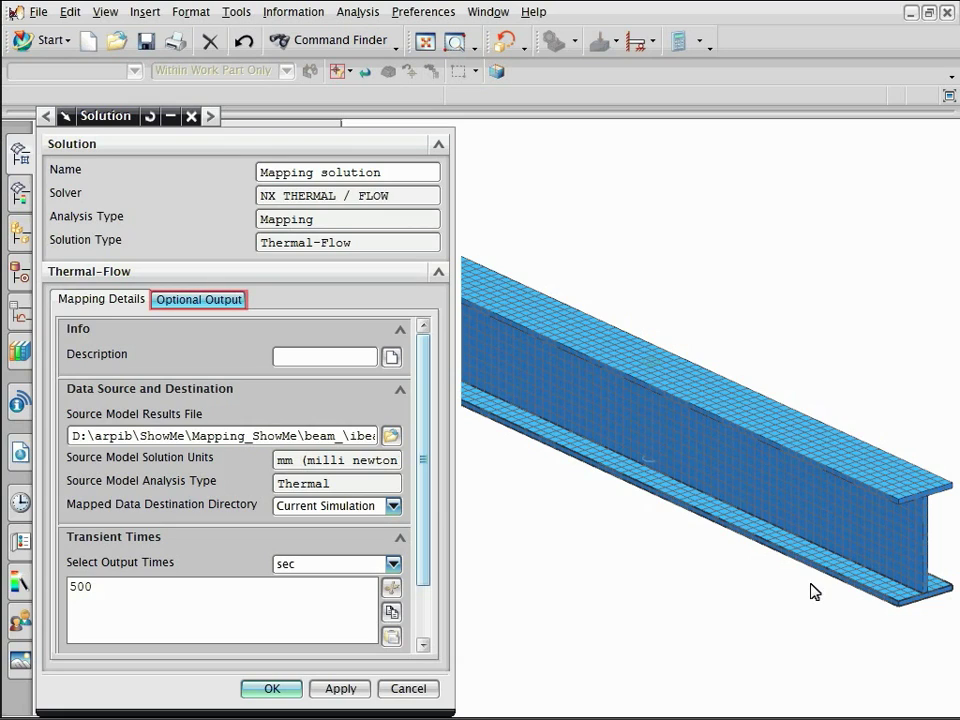
- Enable Create Nastran Solution in Optional Output and confirm the Mapping solution
left_click(181, 305)
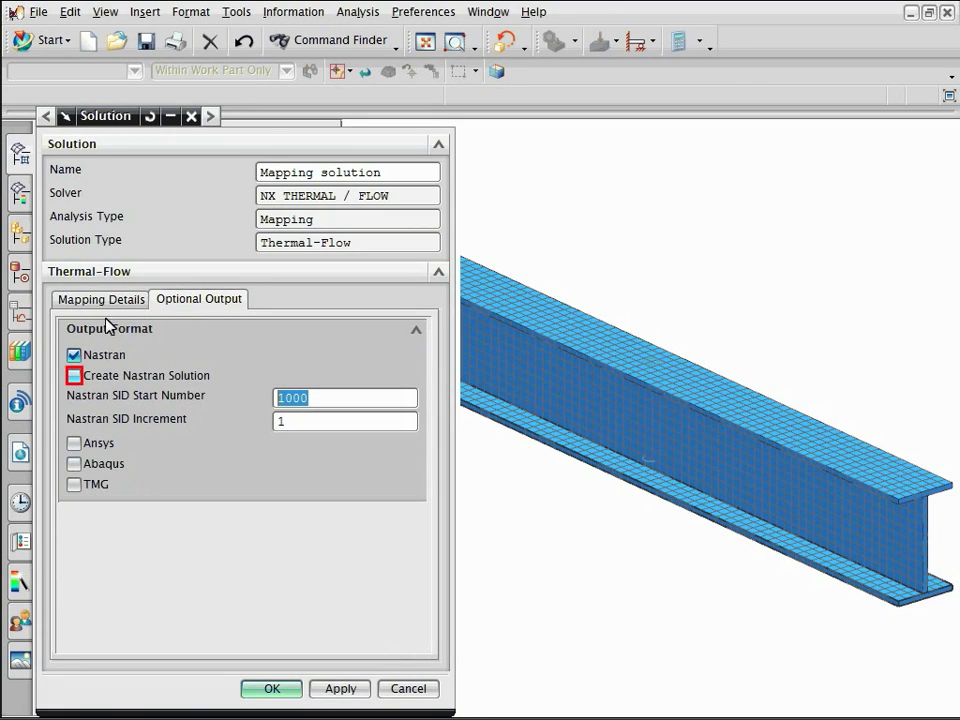
left_click(74, 376)
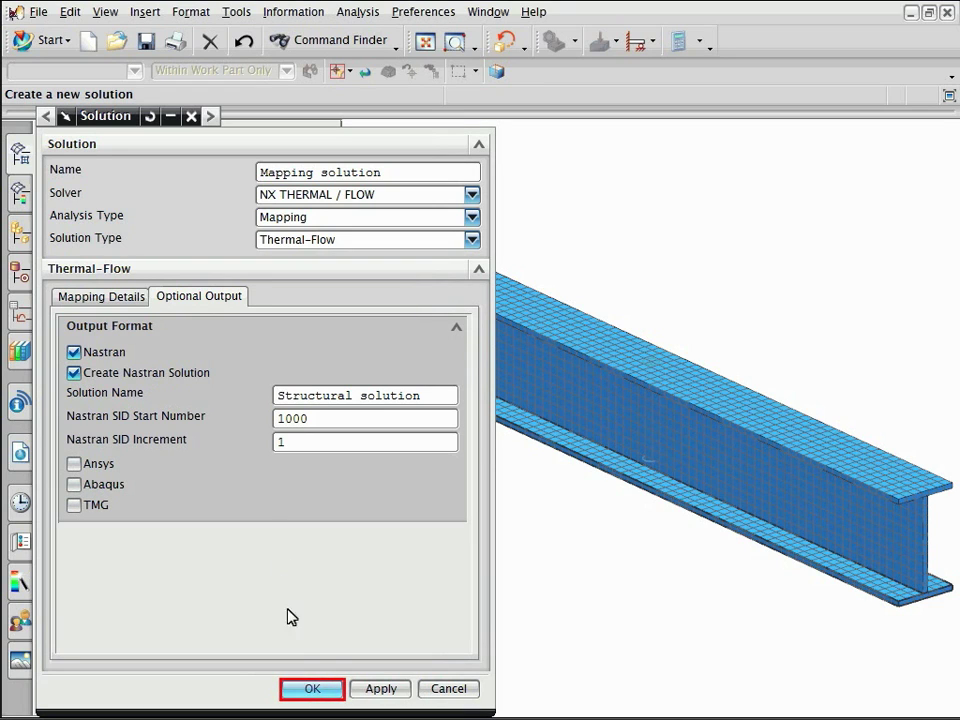
left_click(308, 689)
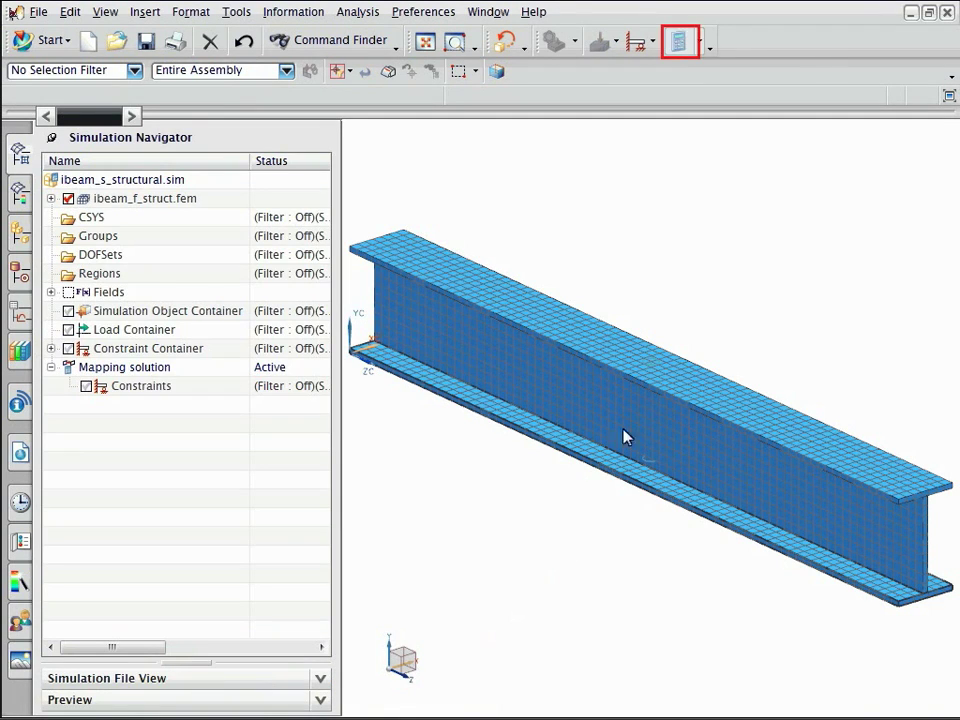
- Solve the Mapping solution, then dismiss the mapping report, job monitor and setup-check summary
left_click(677, 41)
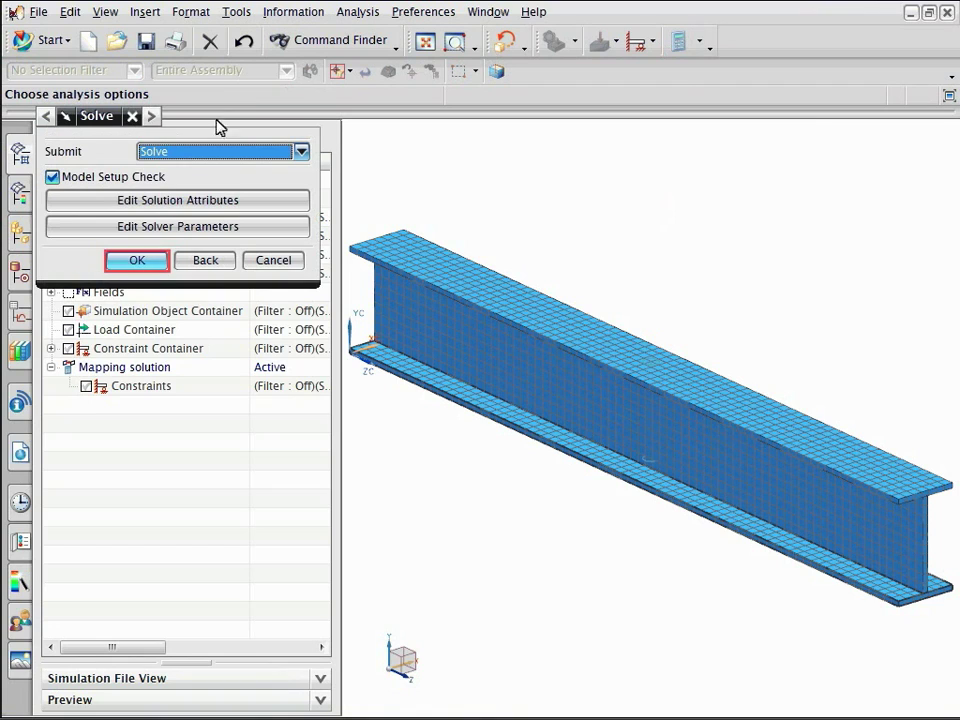
left_click(137, 260)
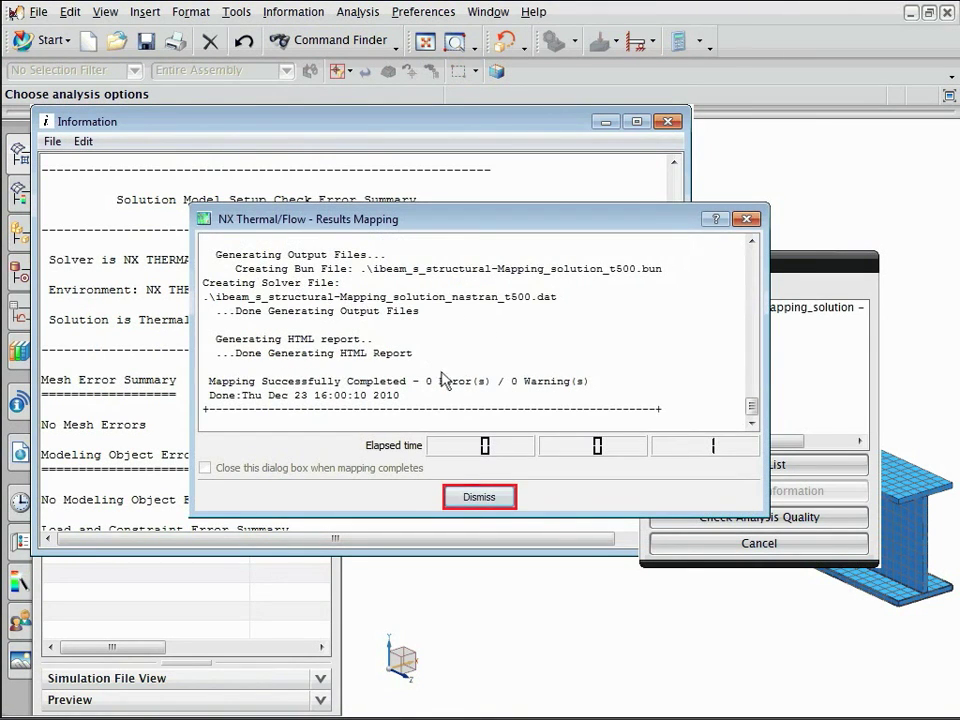
left_click(478, 497)
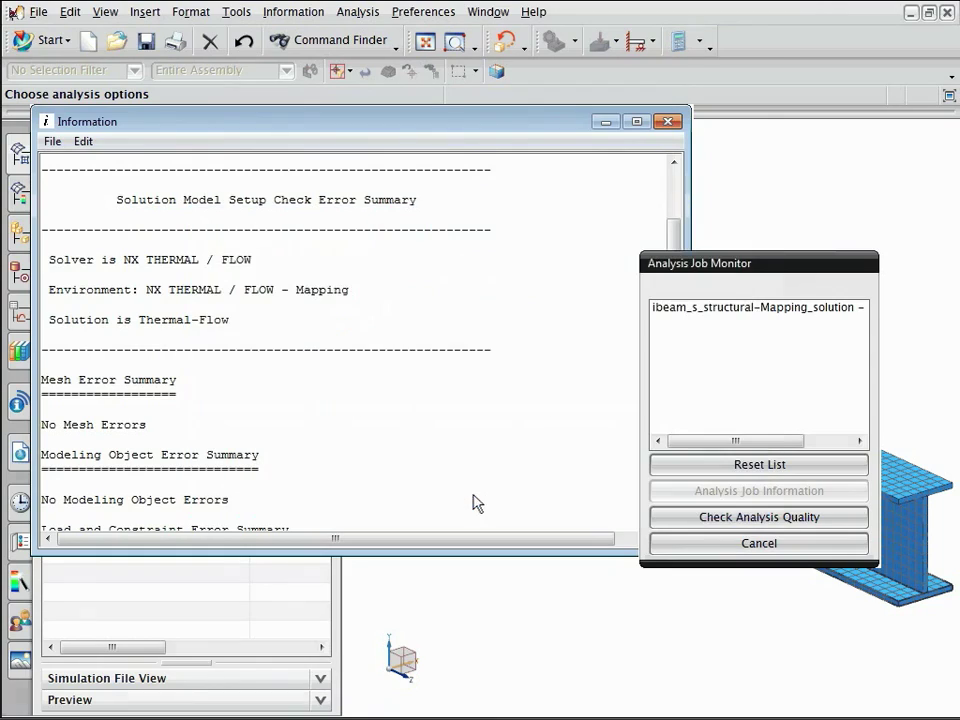
left_click(760, 549)
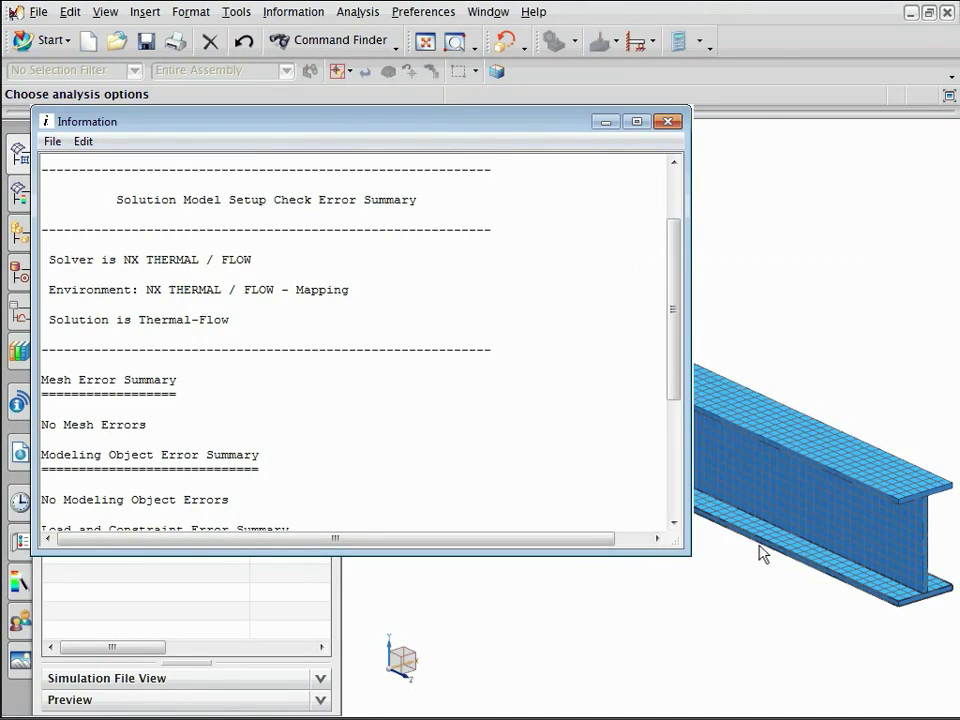
left_click(668, 122)
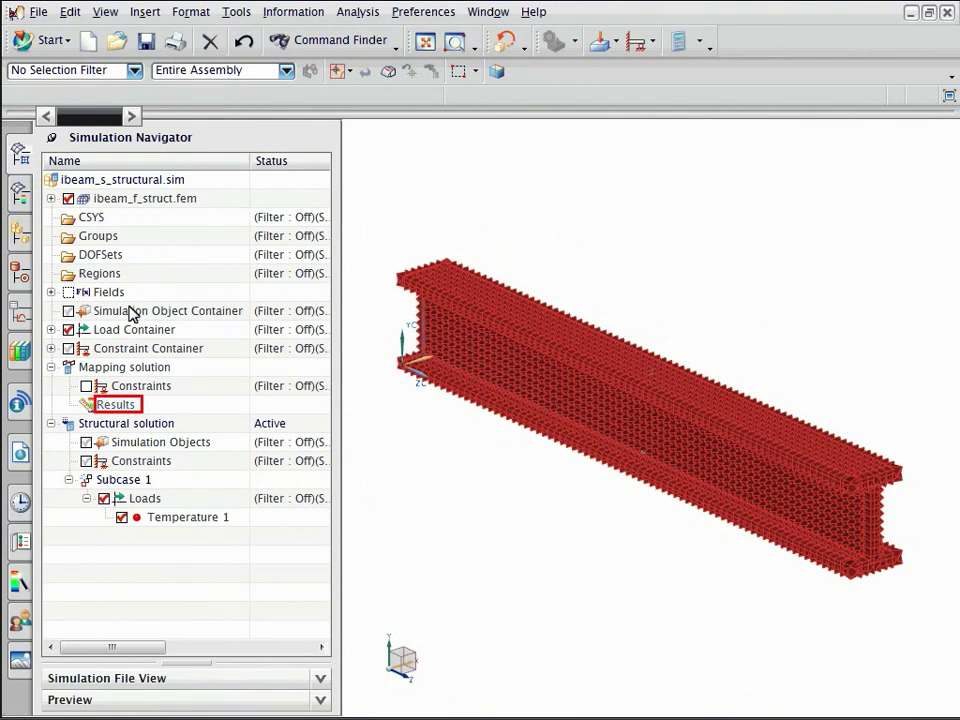
- Plot the Mapping solution's Temperature - Nodal results on the structural I-beam
double_click(113, 405)
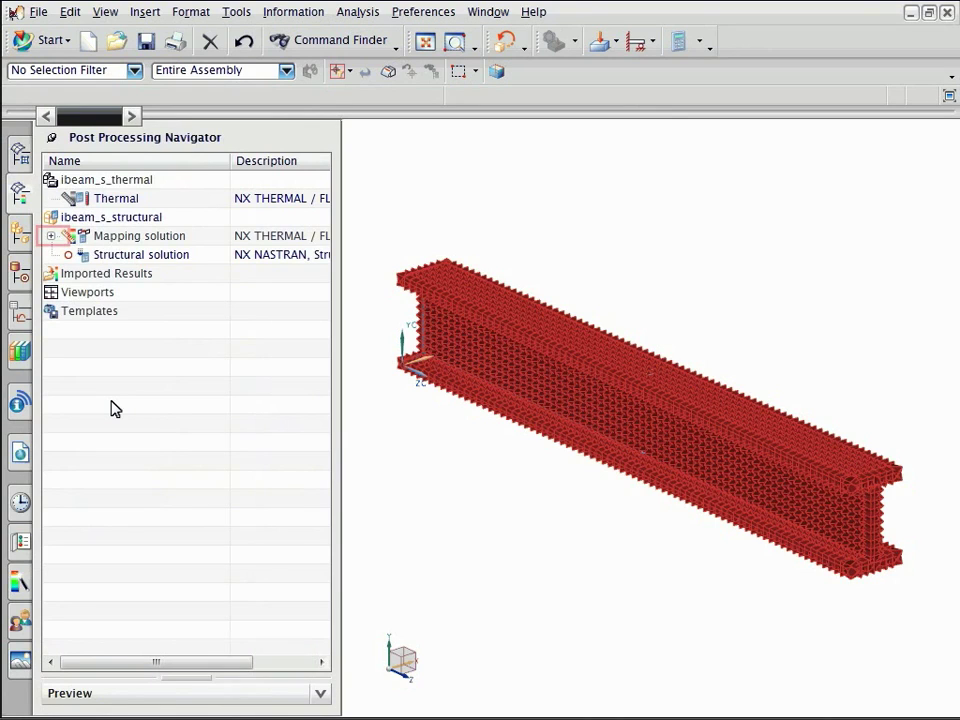
left_click(51, 236)
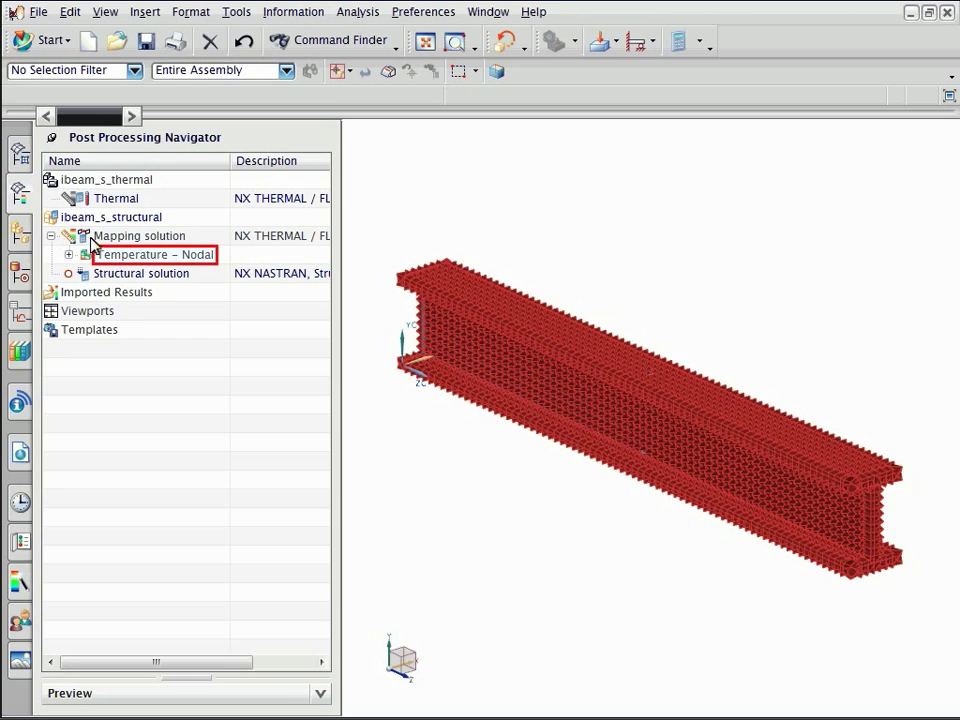
double_click(122, 255)
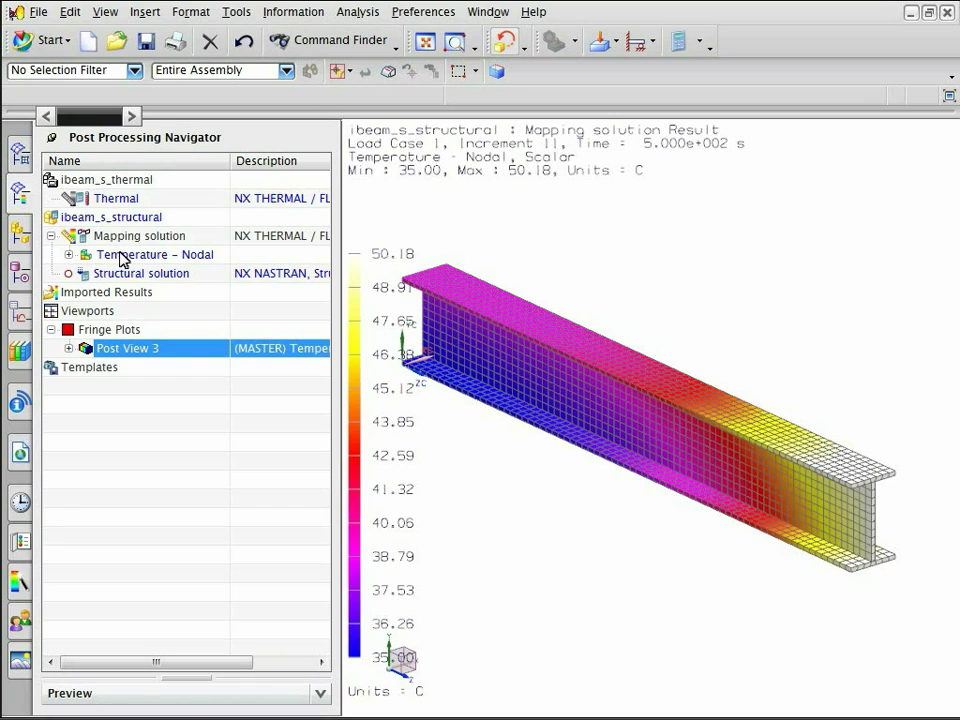
- Return to the model, move Fixed(1) into the Structural solution constraints, enable it, and hide the subcase loads
left_click(505, 43)
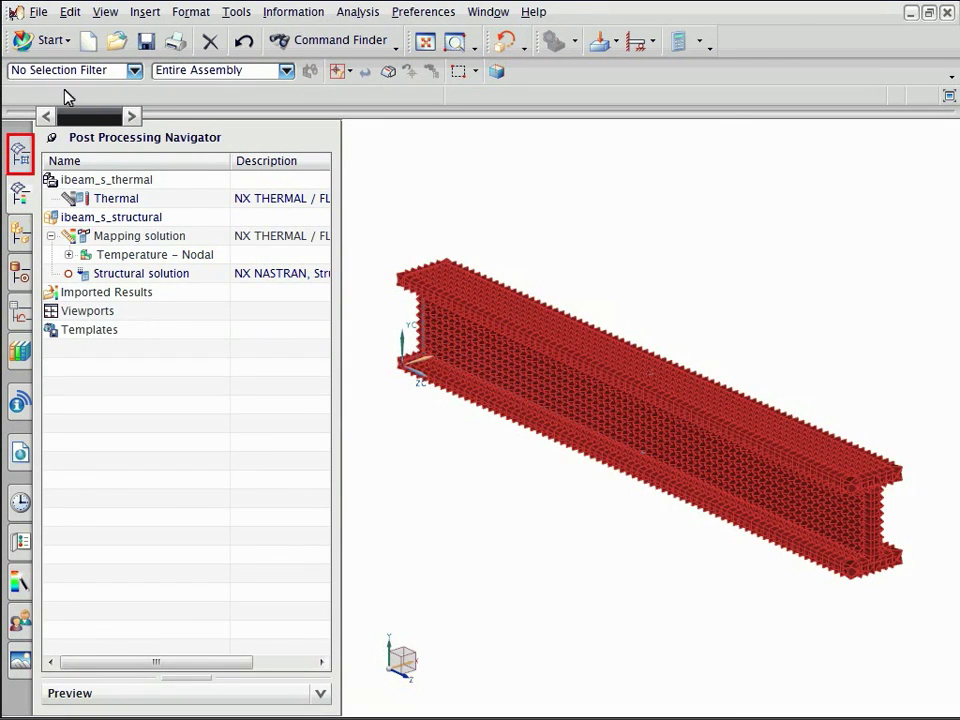
left_click(18, 157)
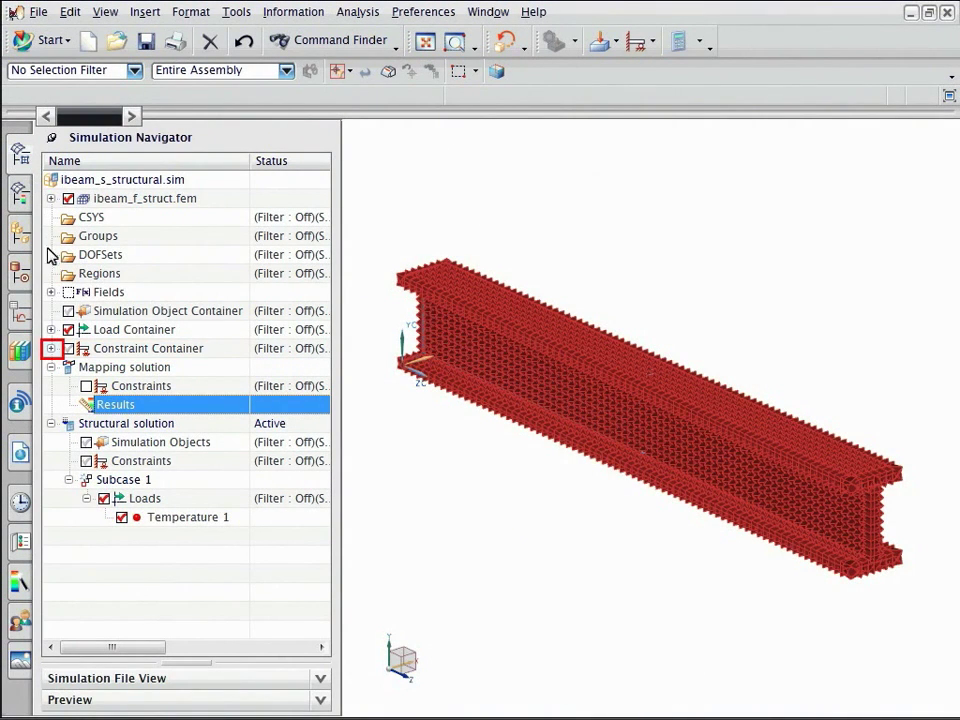
left_click(51, 348)
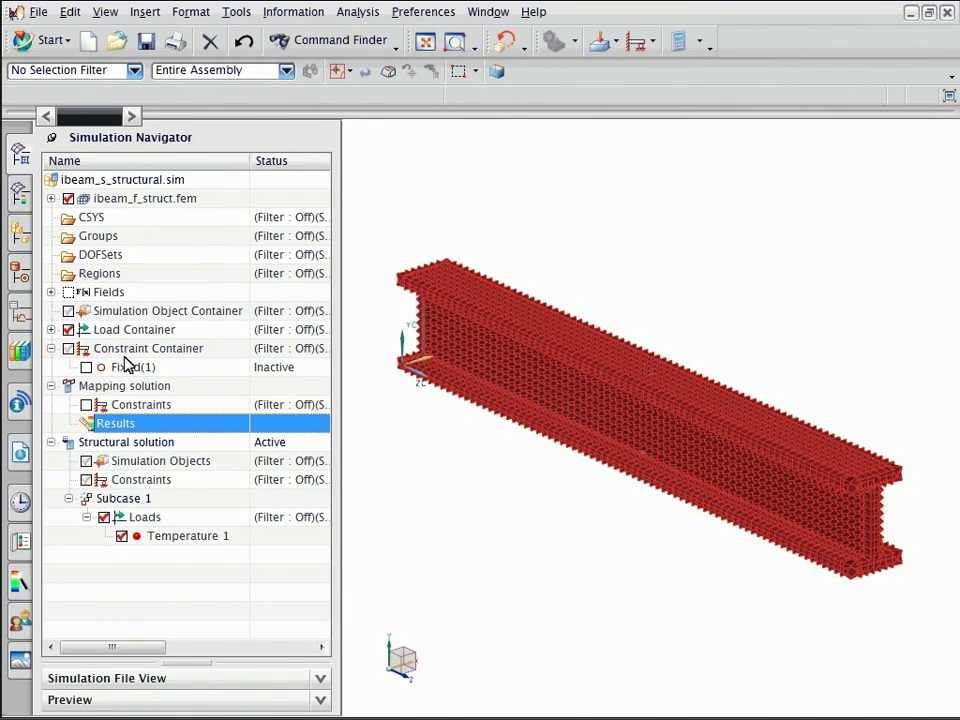
left_click_drag(135, 372, 130, 479)
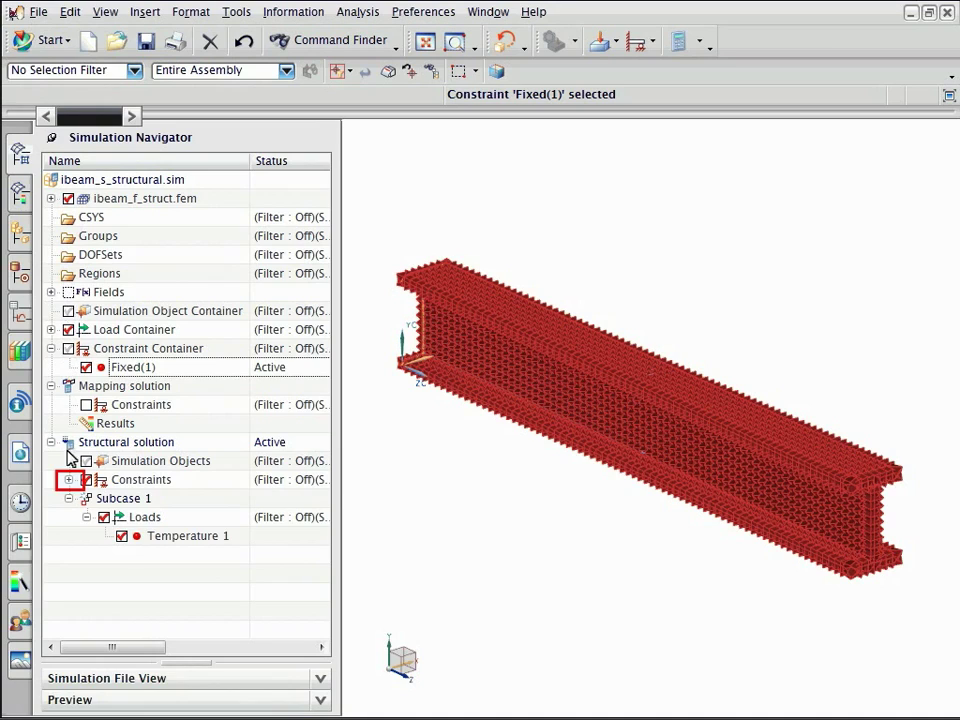
left_click(68, 480)
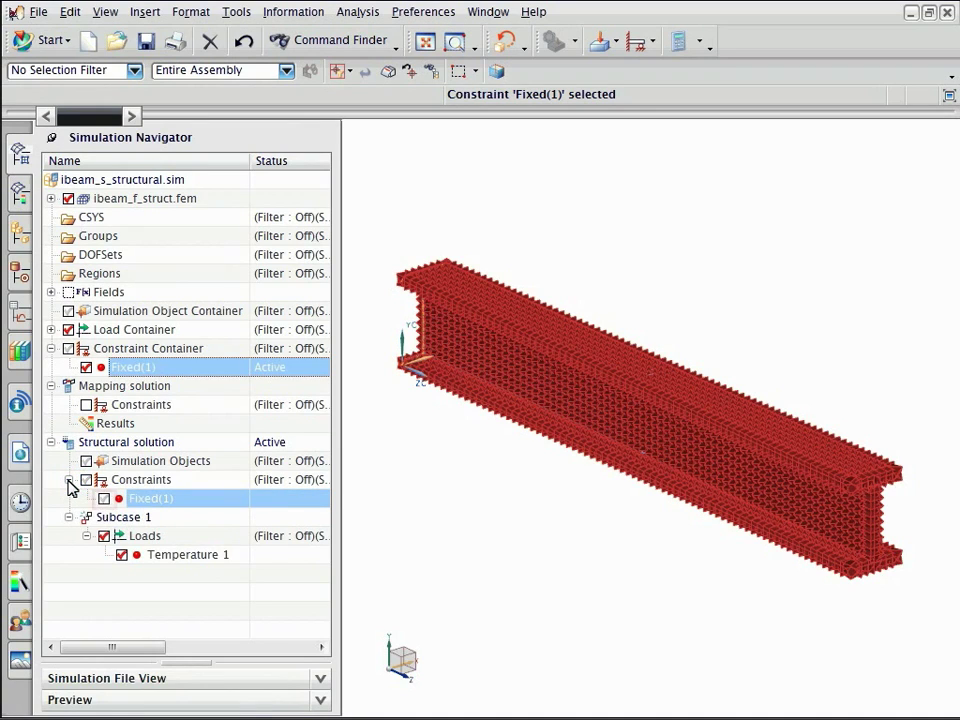
left_click(104, 498)
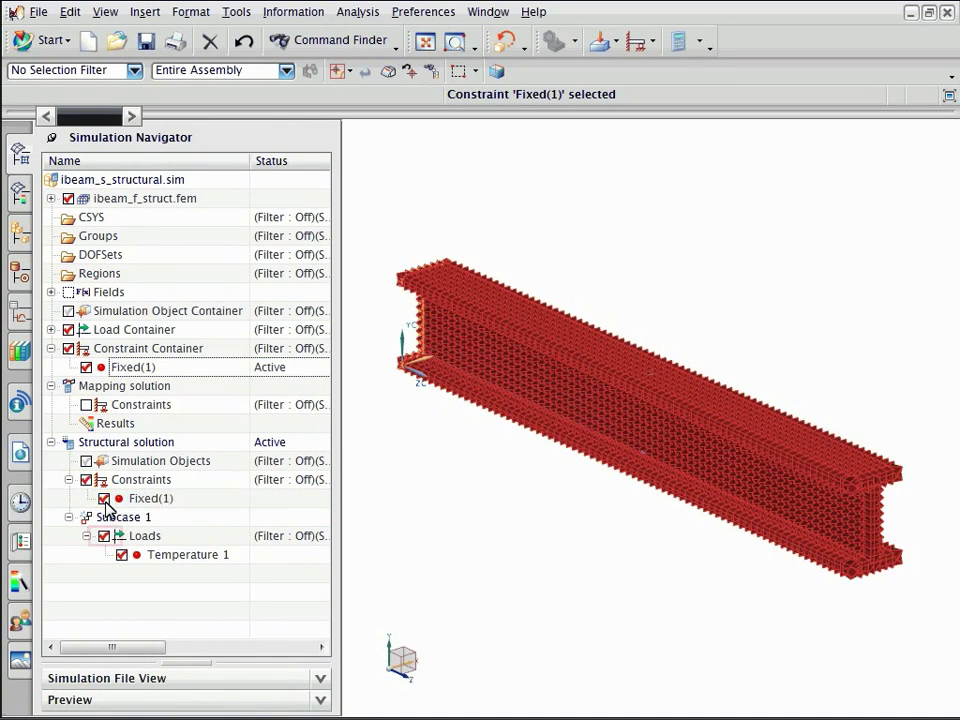
left_click(105, 537)
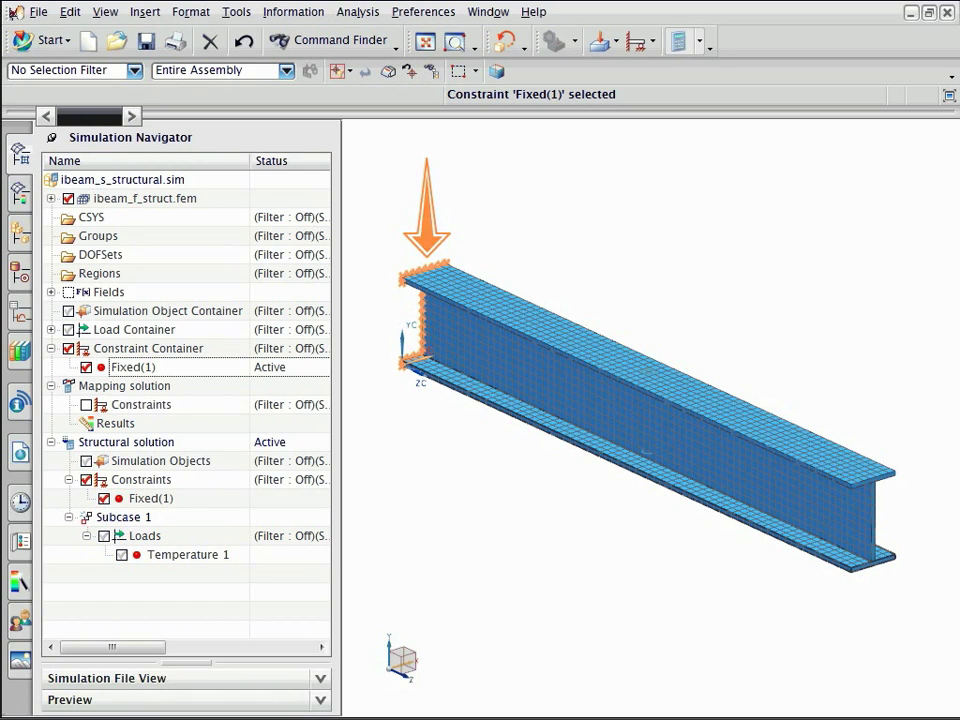
left_click(105, 537)
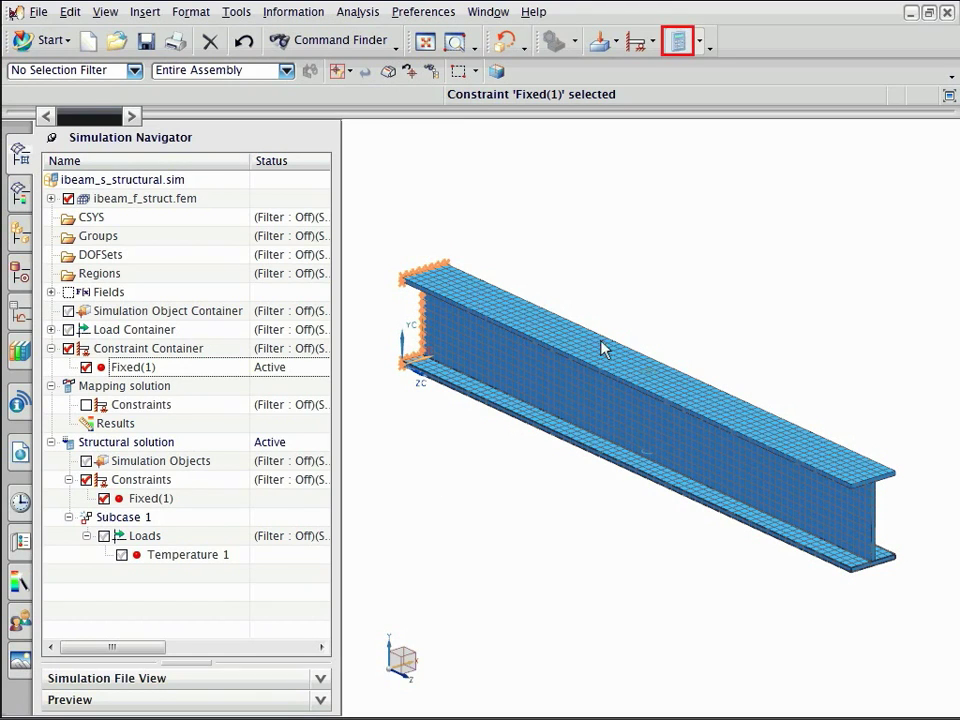
- Solve the Structural solution with the setup check, then close the monitor and summary windows
left_click(677, 41)
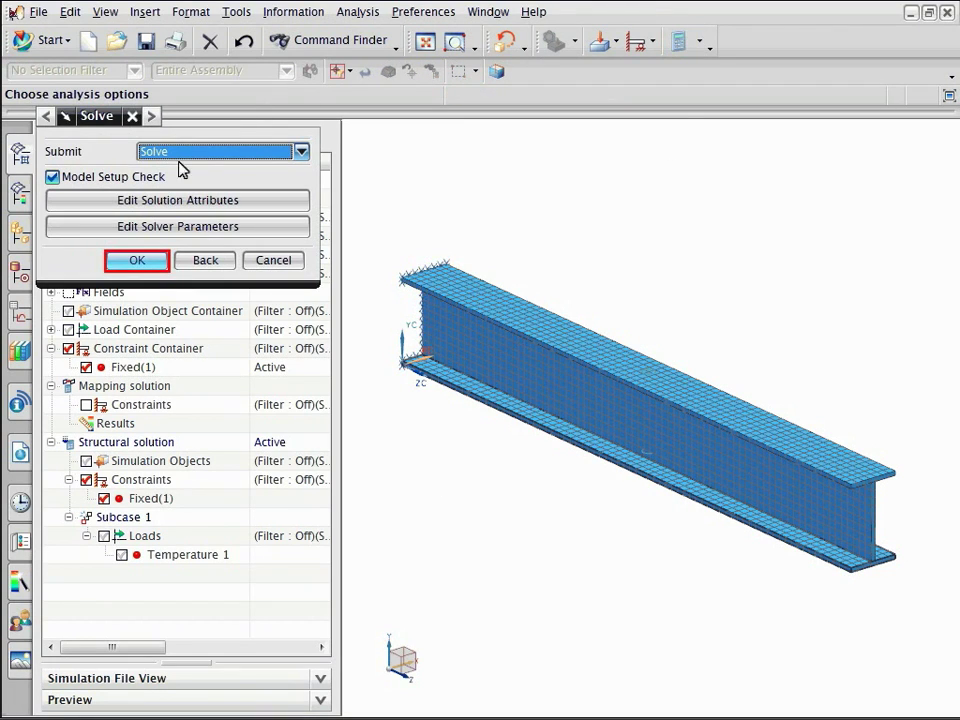
left_click(140, 258)
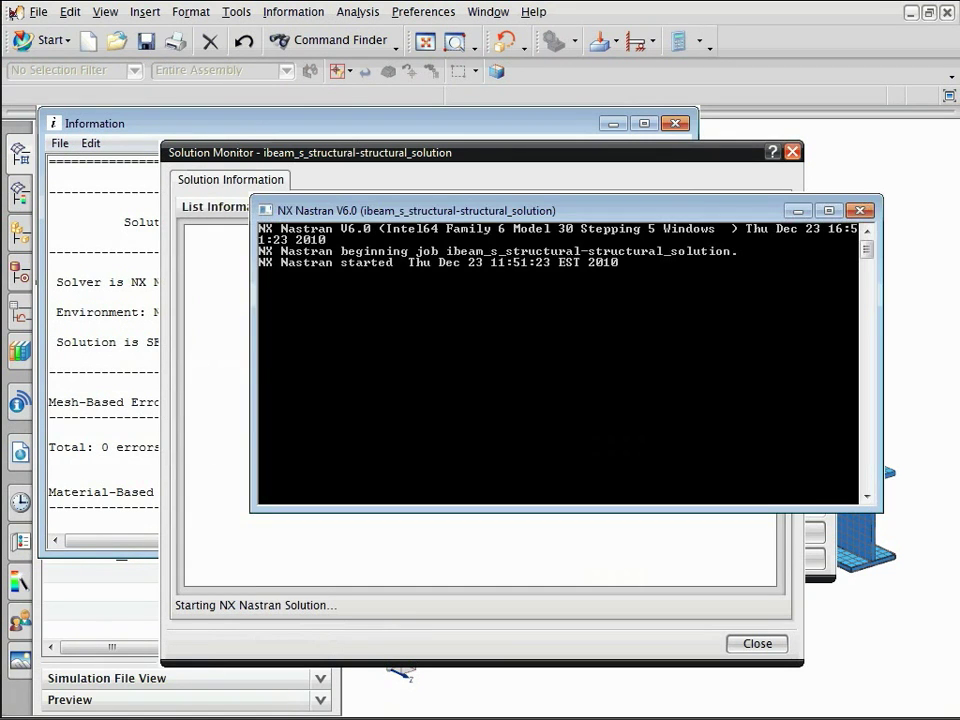
left_click(757, 645)
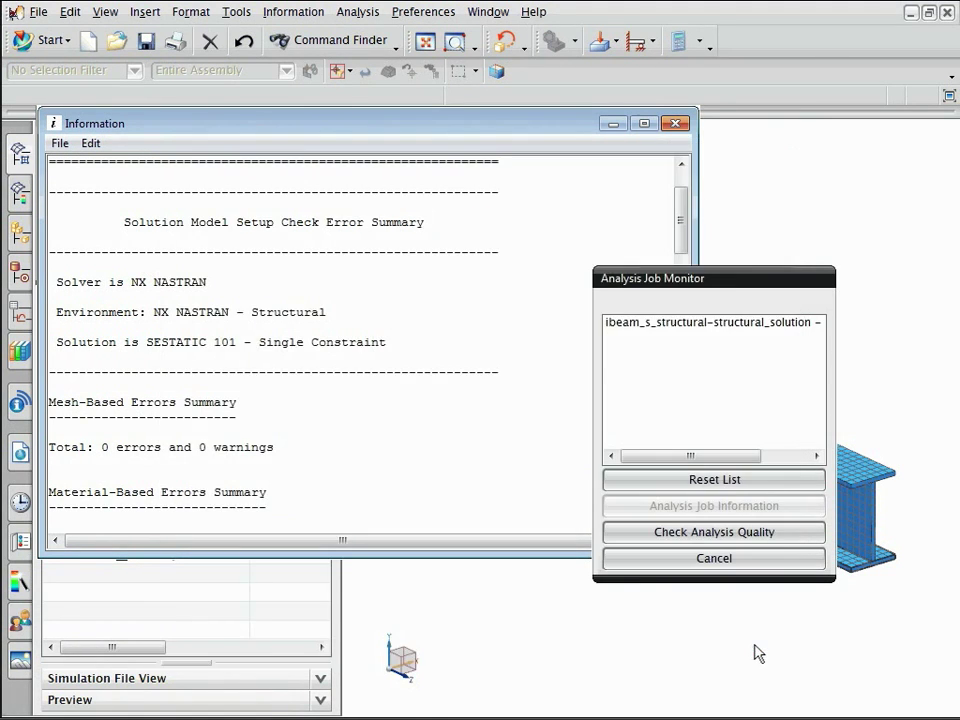
left_click(725, 563)
left_click(677, 125)
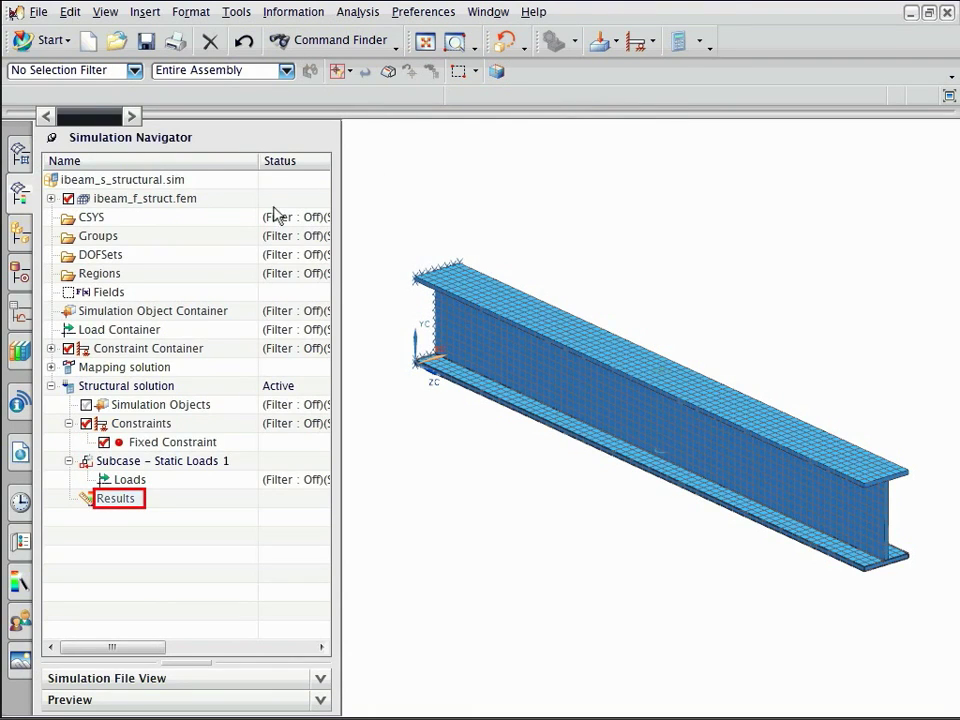
- Plot the Structural solution's Displacement - Nodal Magnitude (0.000 to 0.766 mm) on the beam
left_click(117, 497)
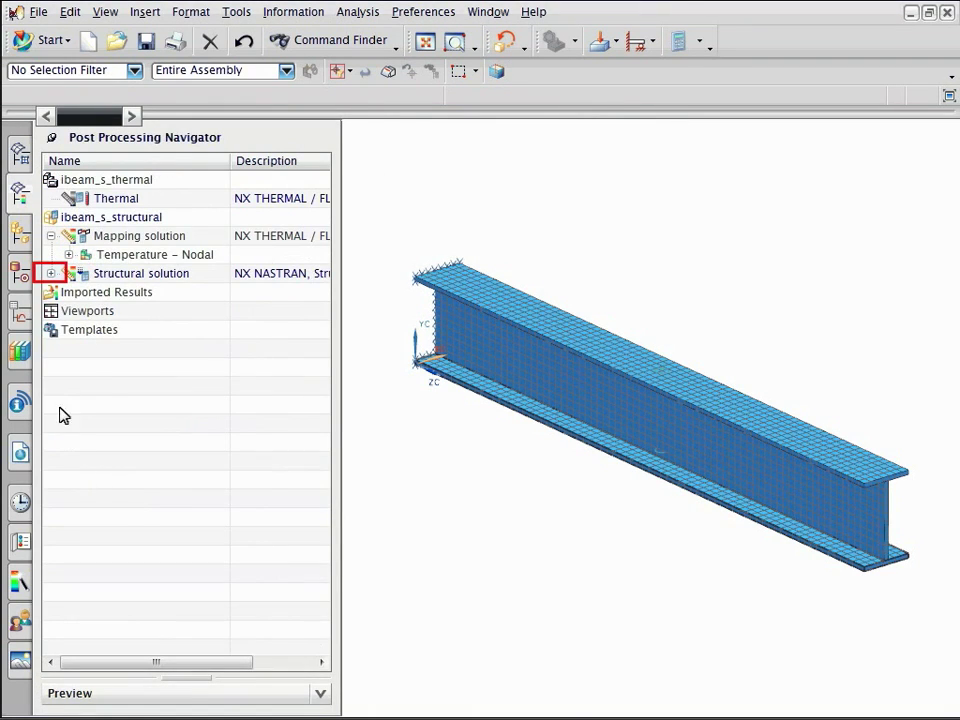
left_click(51, 273)
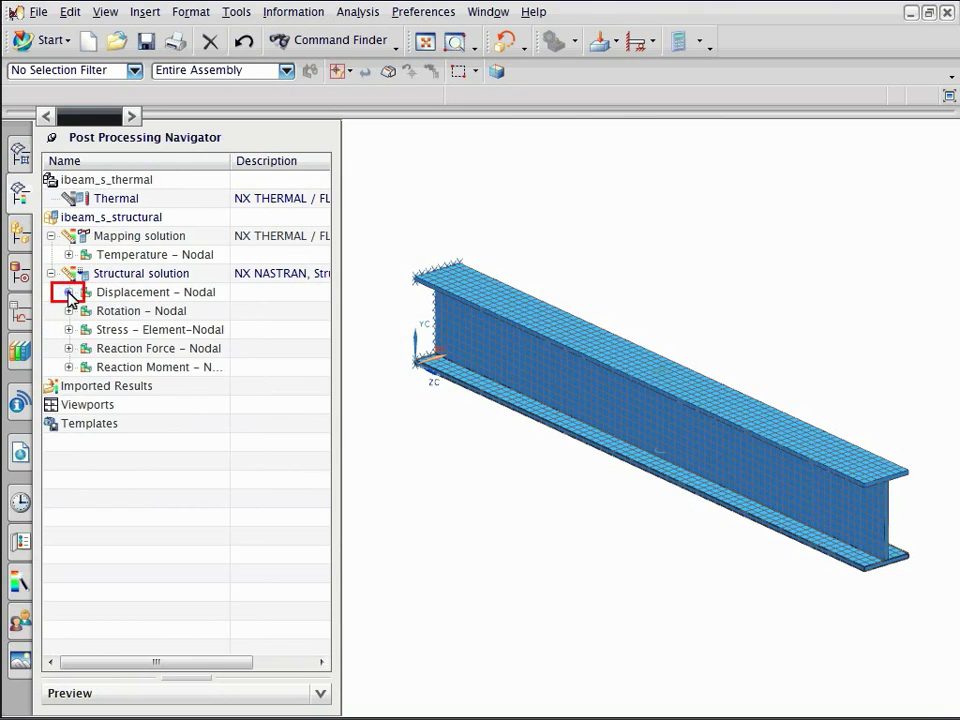
left_click(69, 292)
double_click(128, 367)
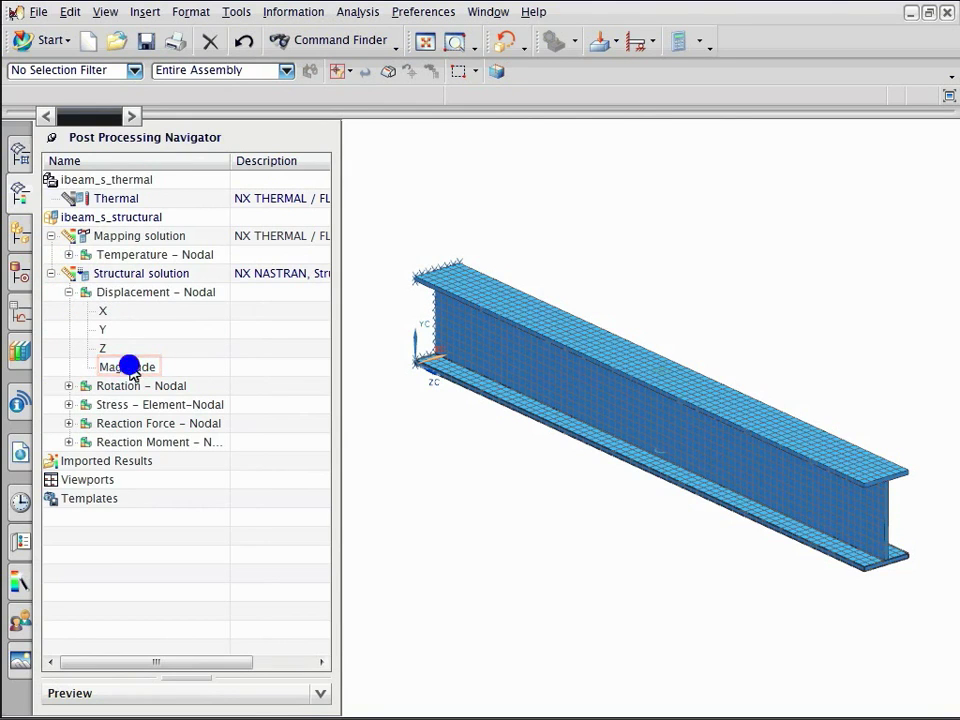